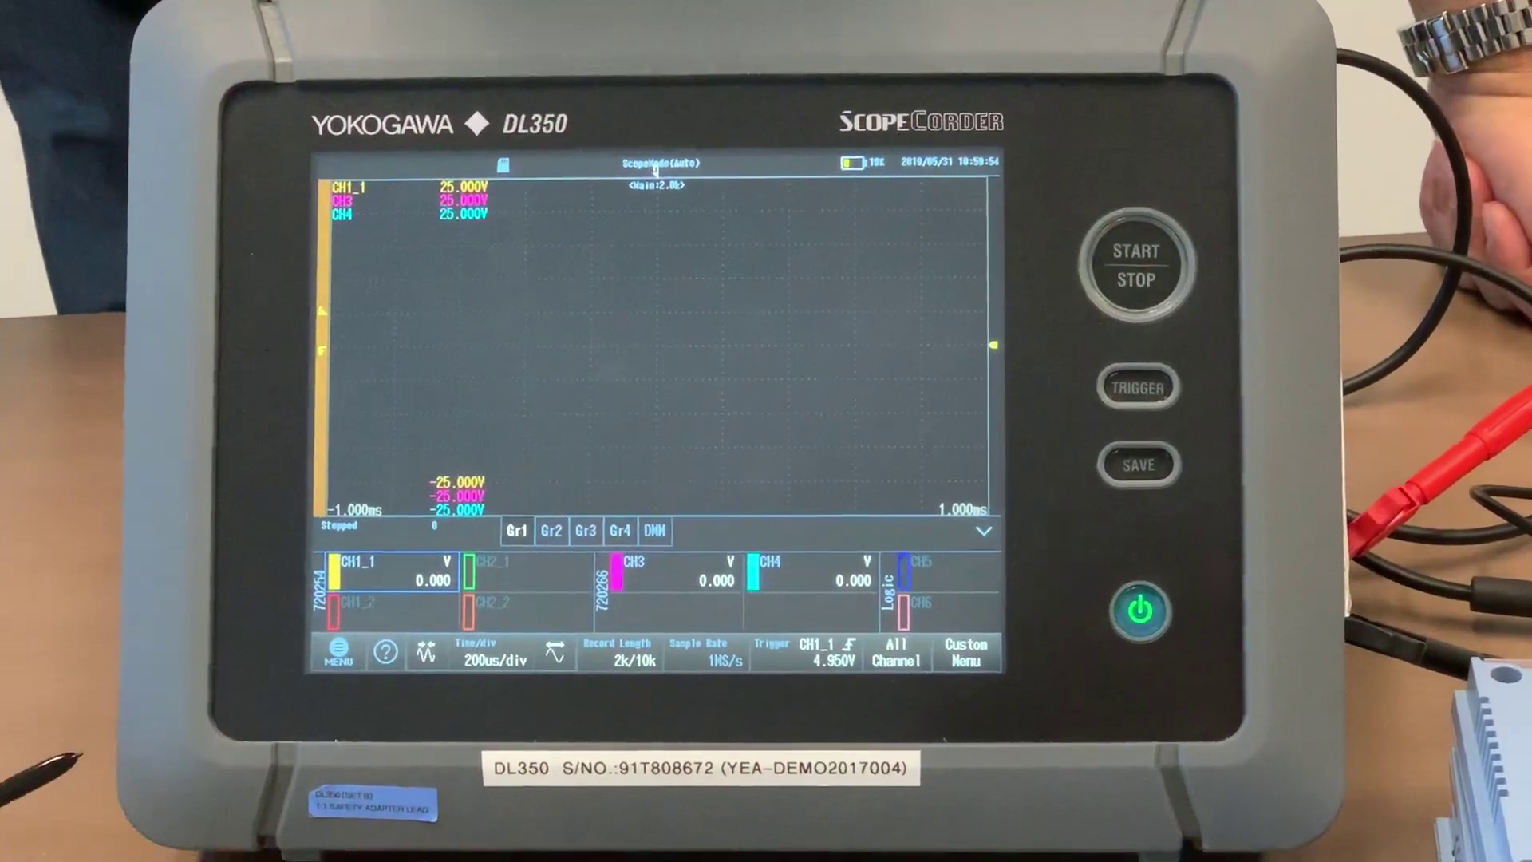
- Reset the DL350 to factory default settings via Preparation > Initialize
left_click(326, 634)
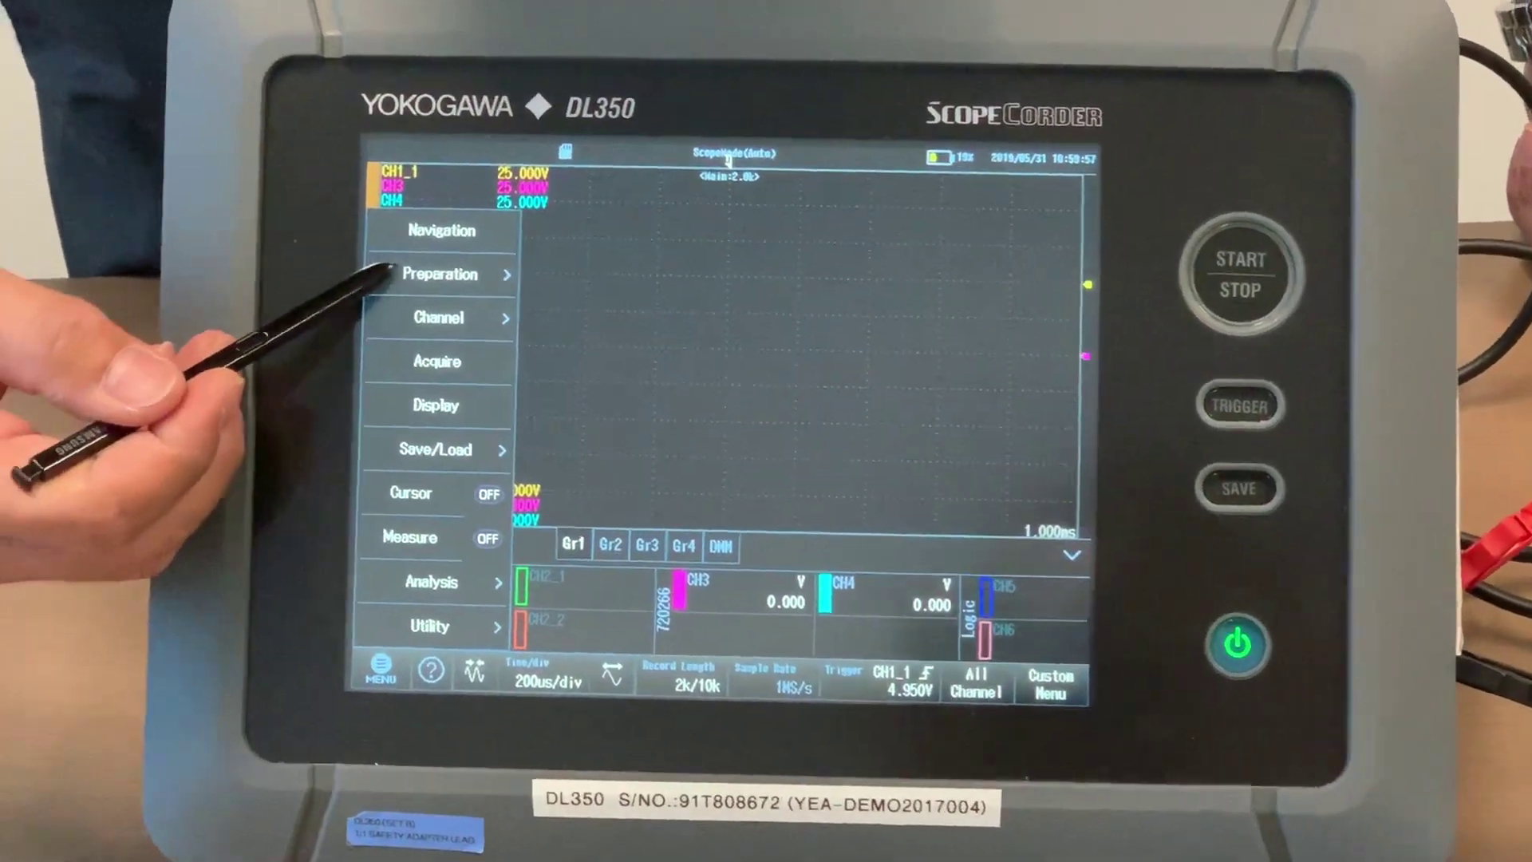
left_click(515, 293)
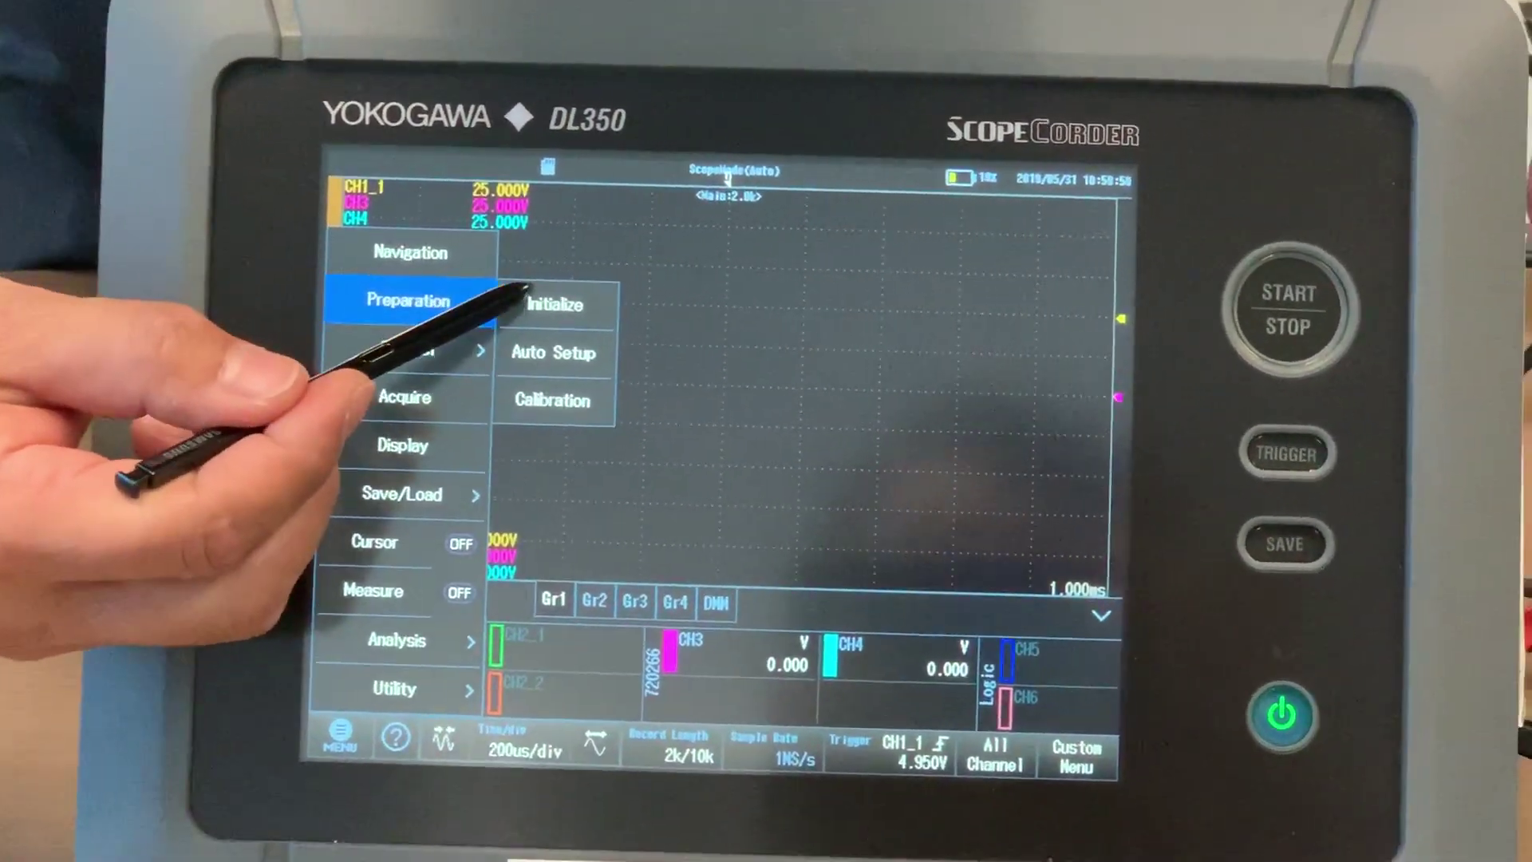
left_click(625, 297)
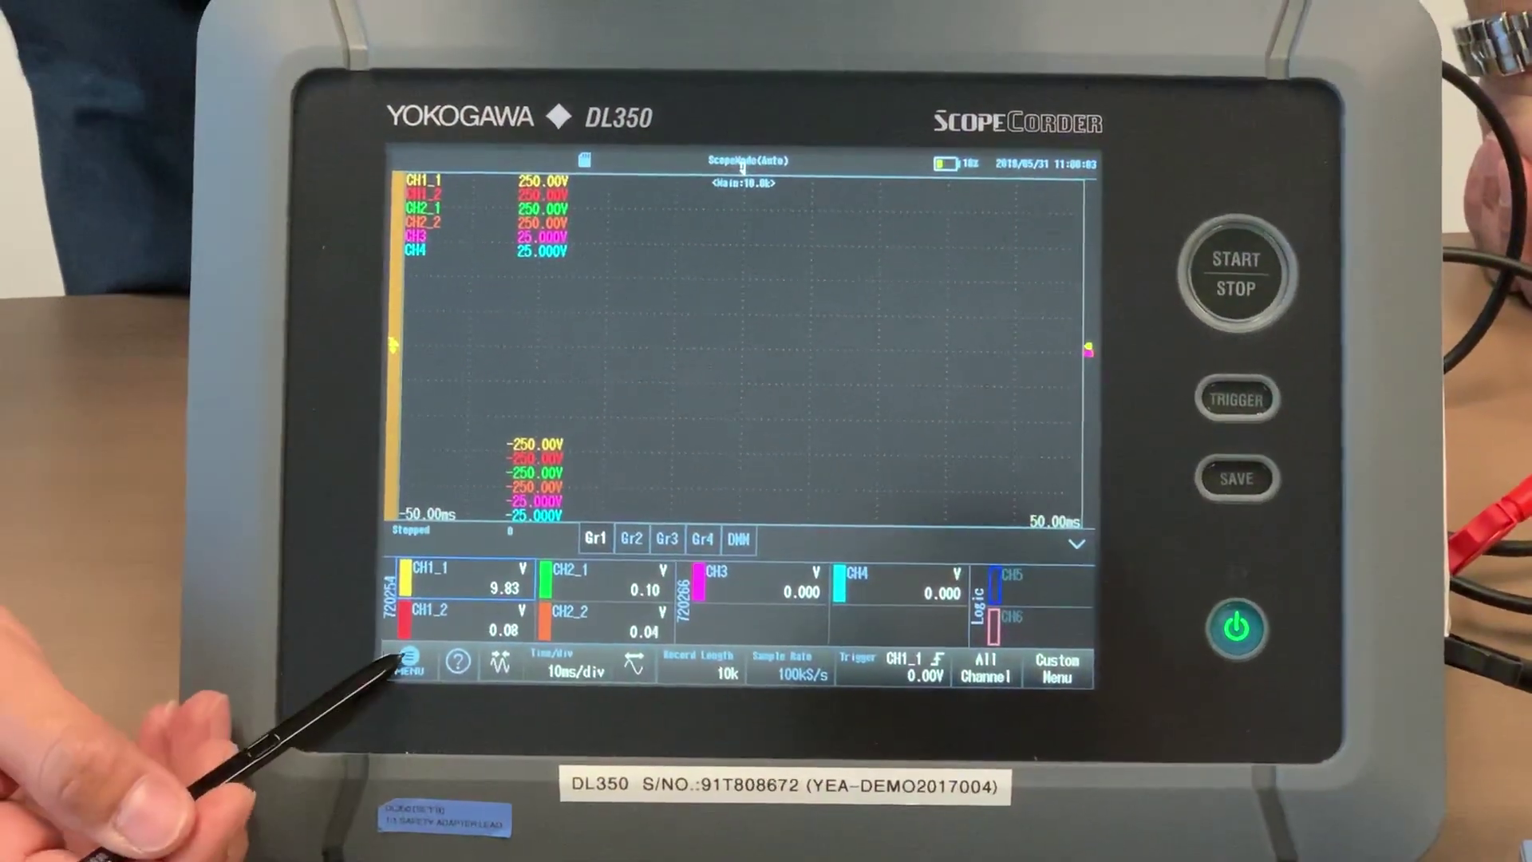
- Run Auto Setup to display the CH1_1 square wave, leaving the main menu open
left_click(407, 665)
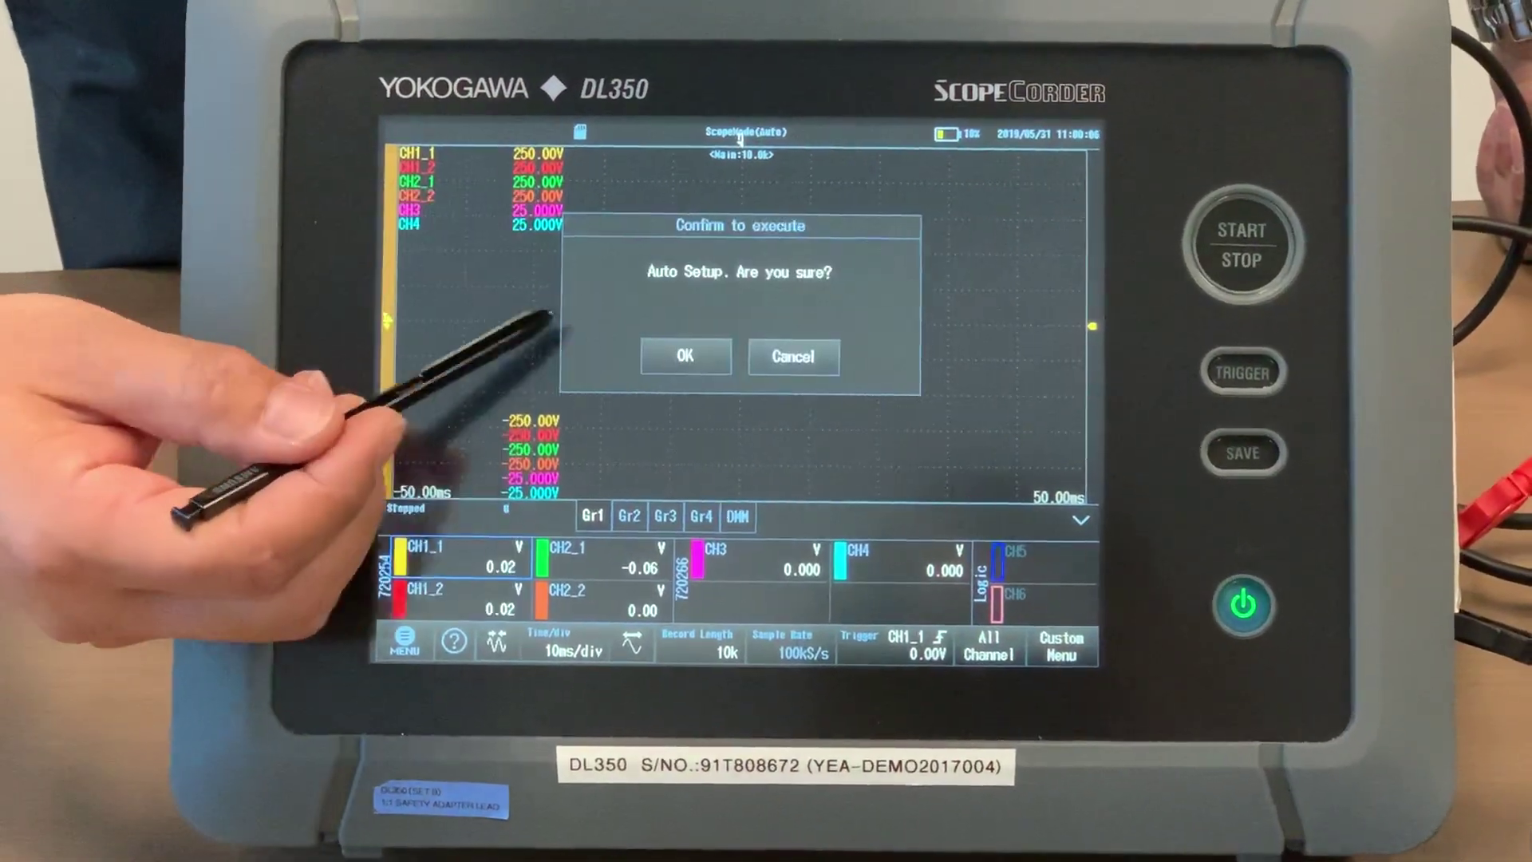
left_click(656, 355)
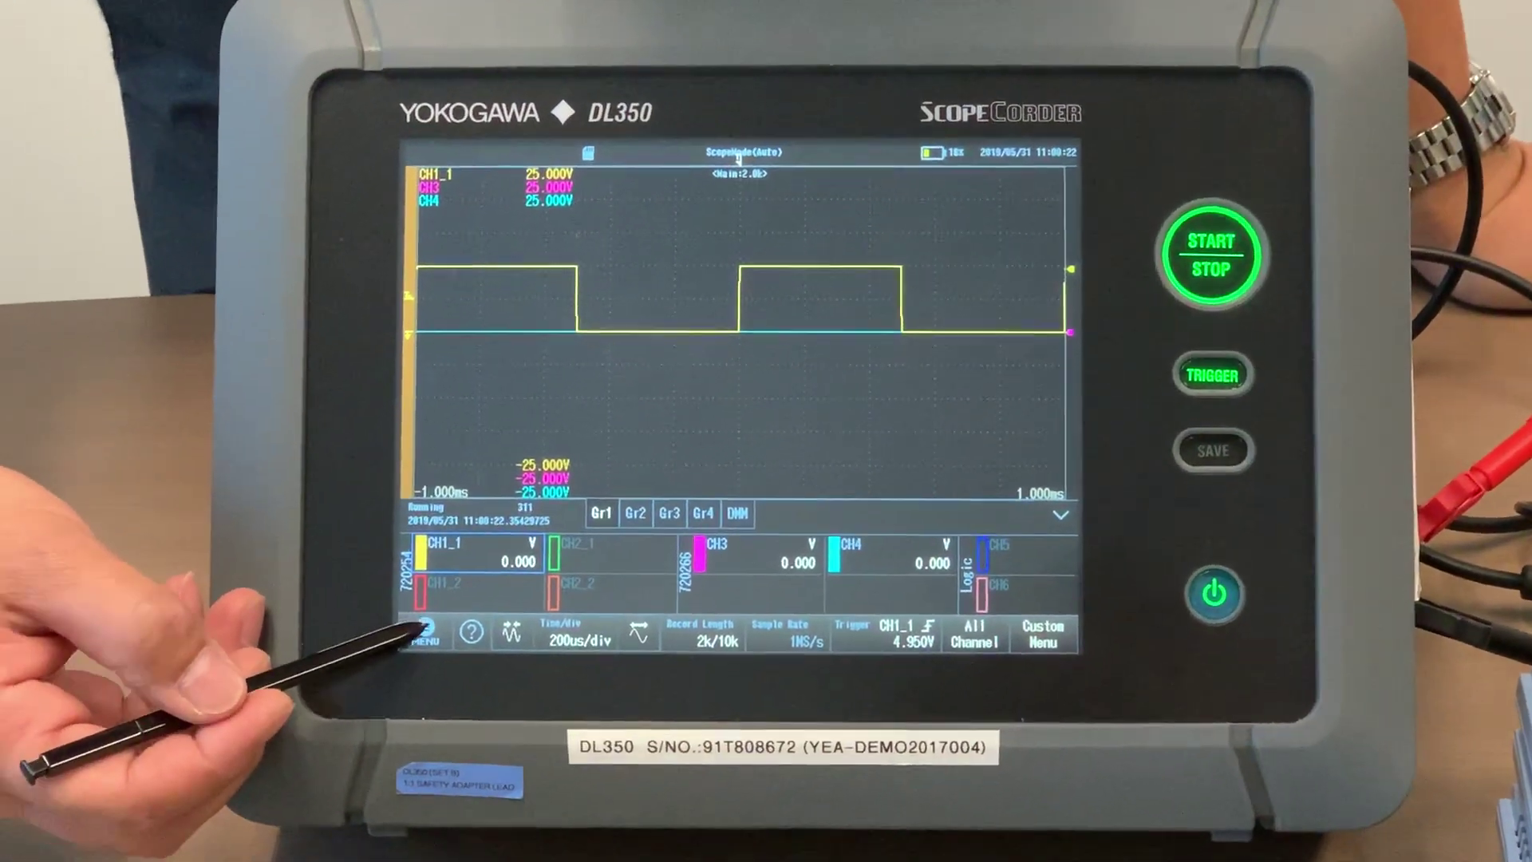
left_click(424, 631)
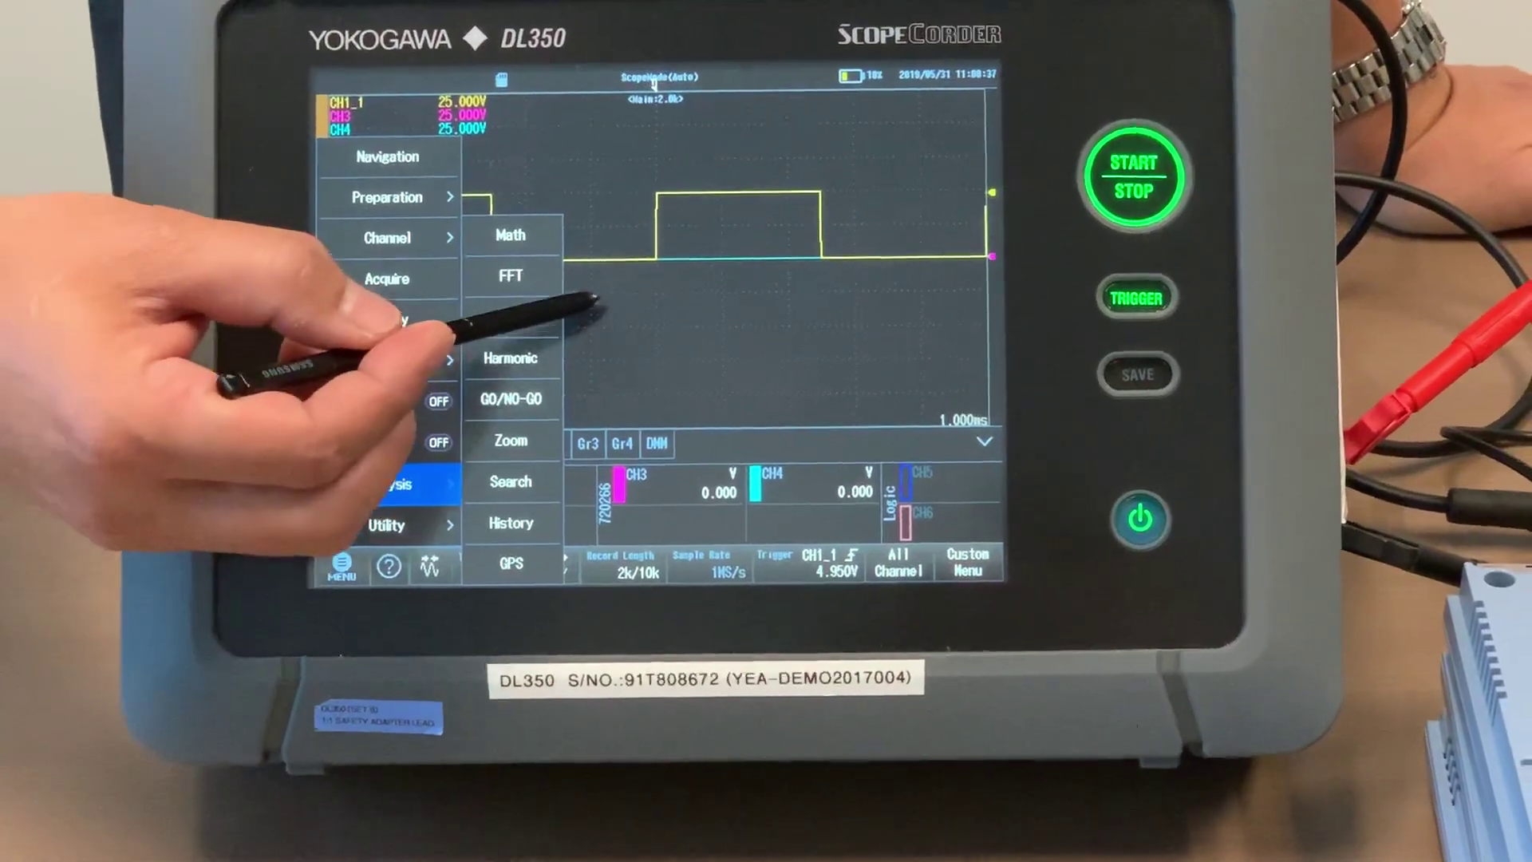
- Close the Analysis submenu and halt acquisition with START/STOP, keeping the main menu shown
left_click(562, 335)
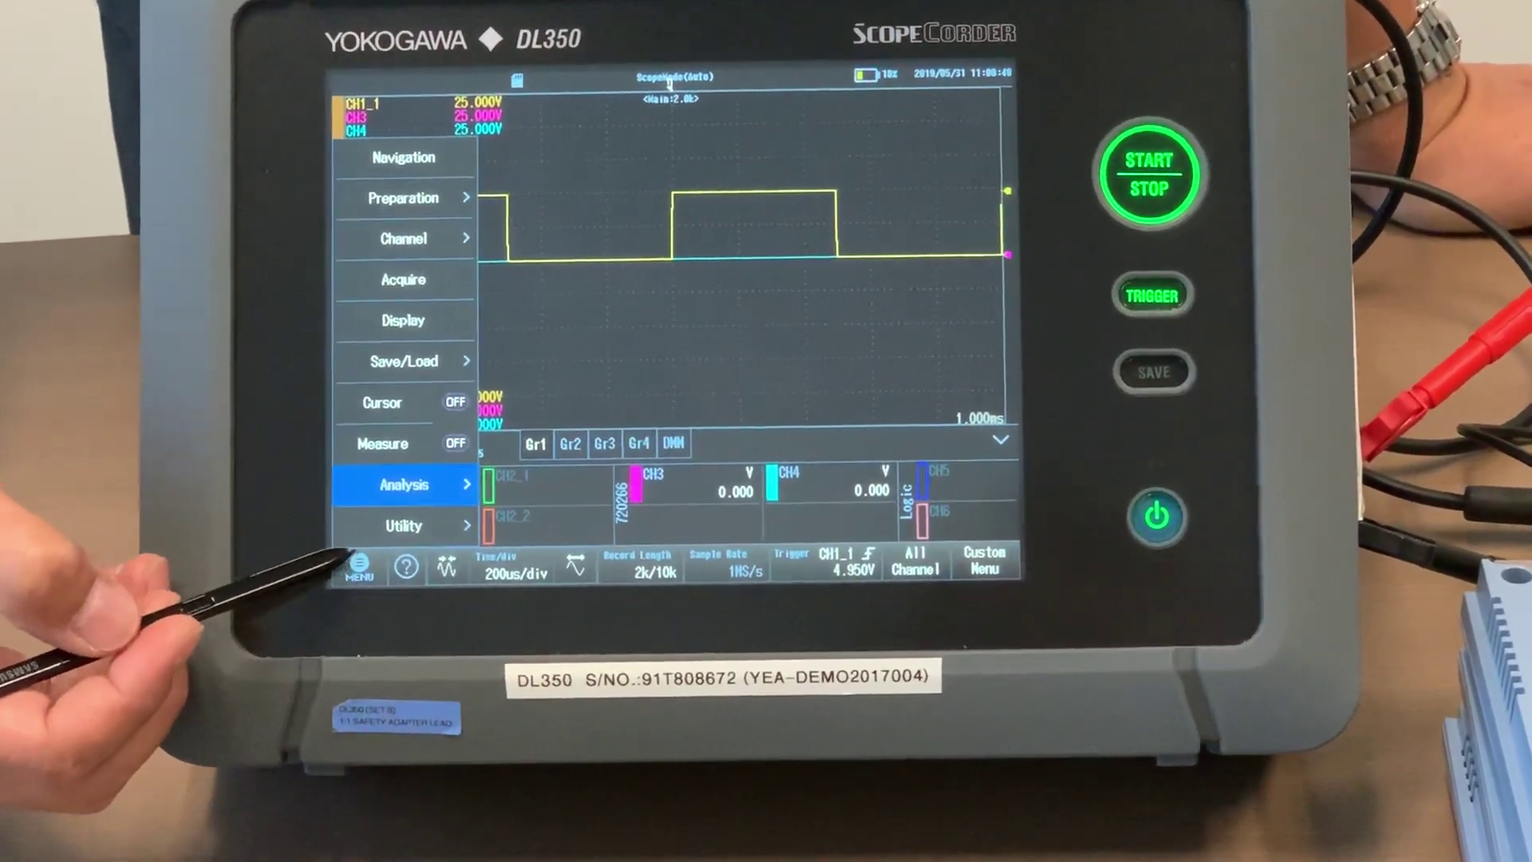
left_click(352, 578)
left_click(358, 573)
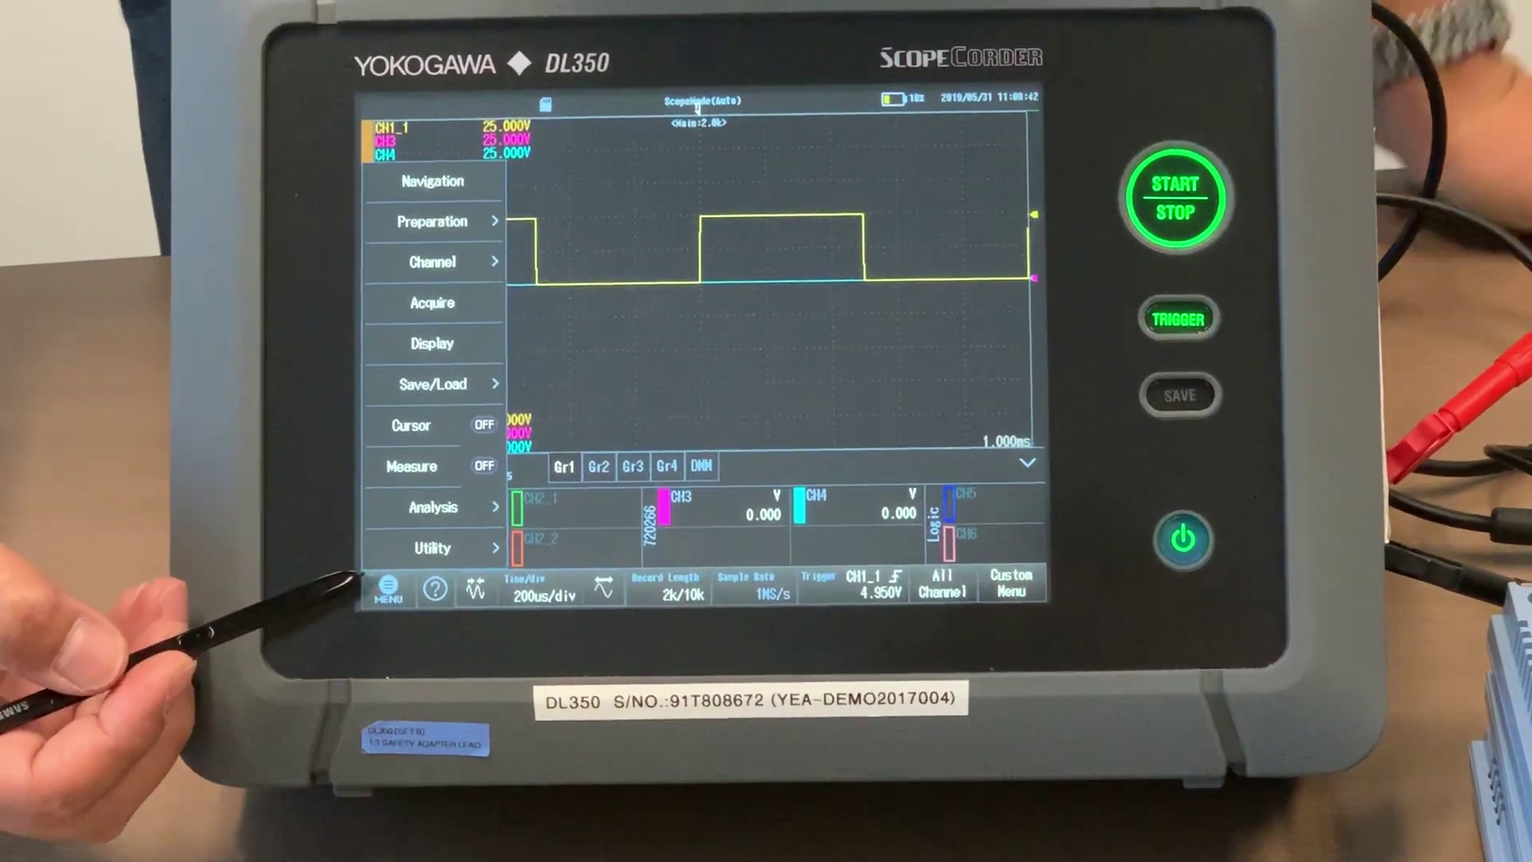
left_click(1179, 197)
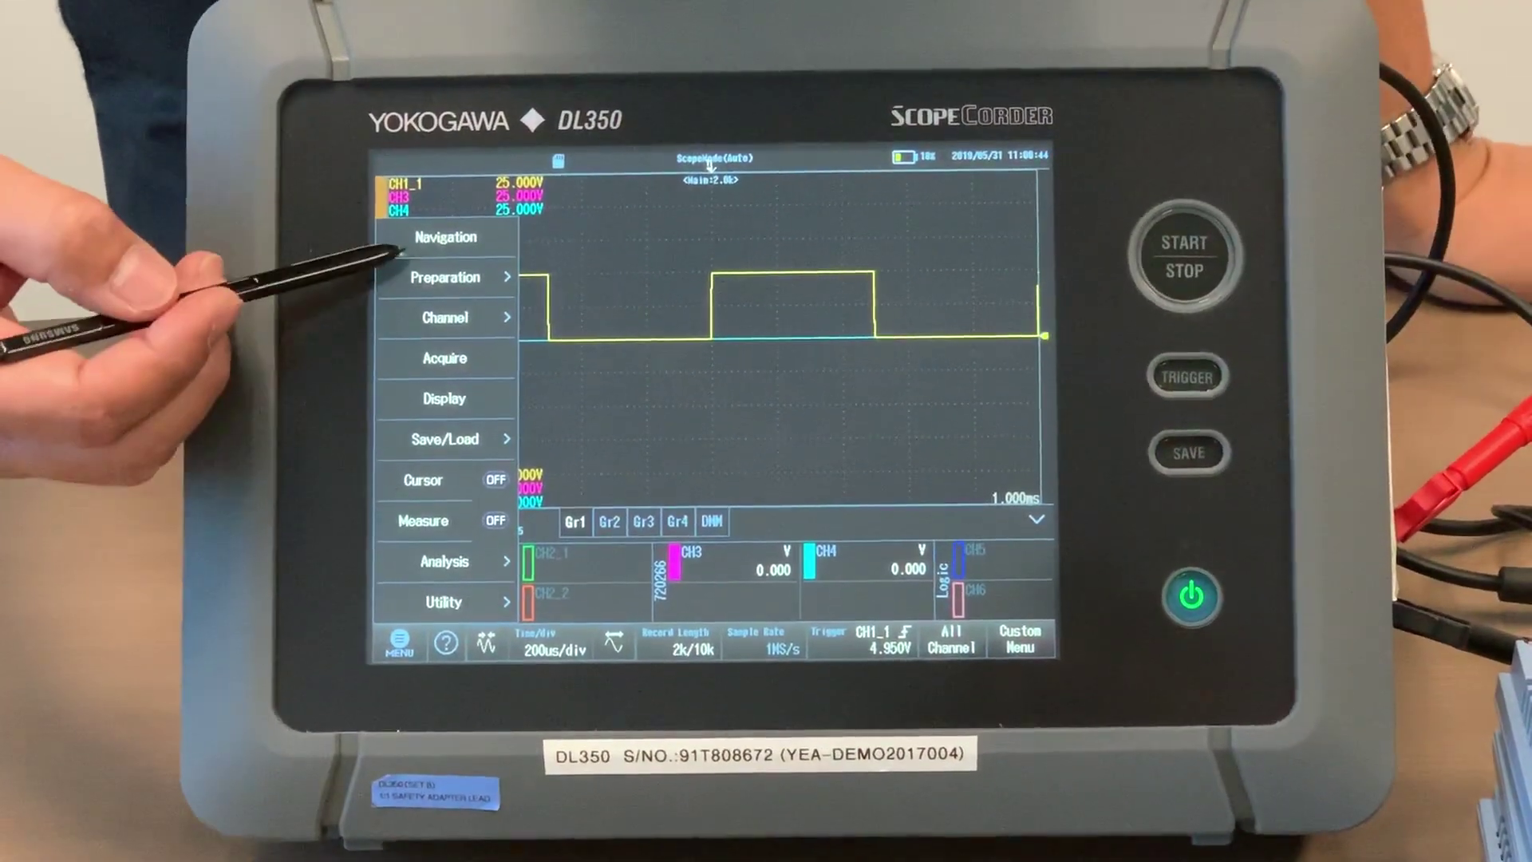
- Apply Recorder Mode as the operating mode, then return to the Navigation mode choices
left_click(430, 237)
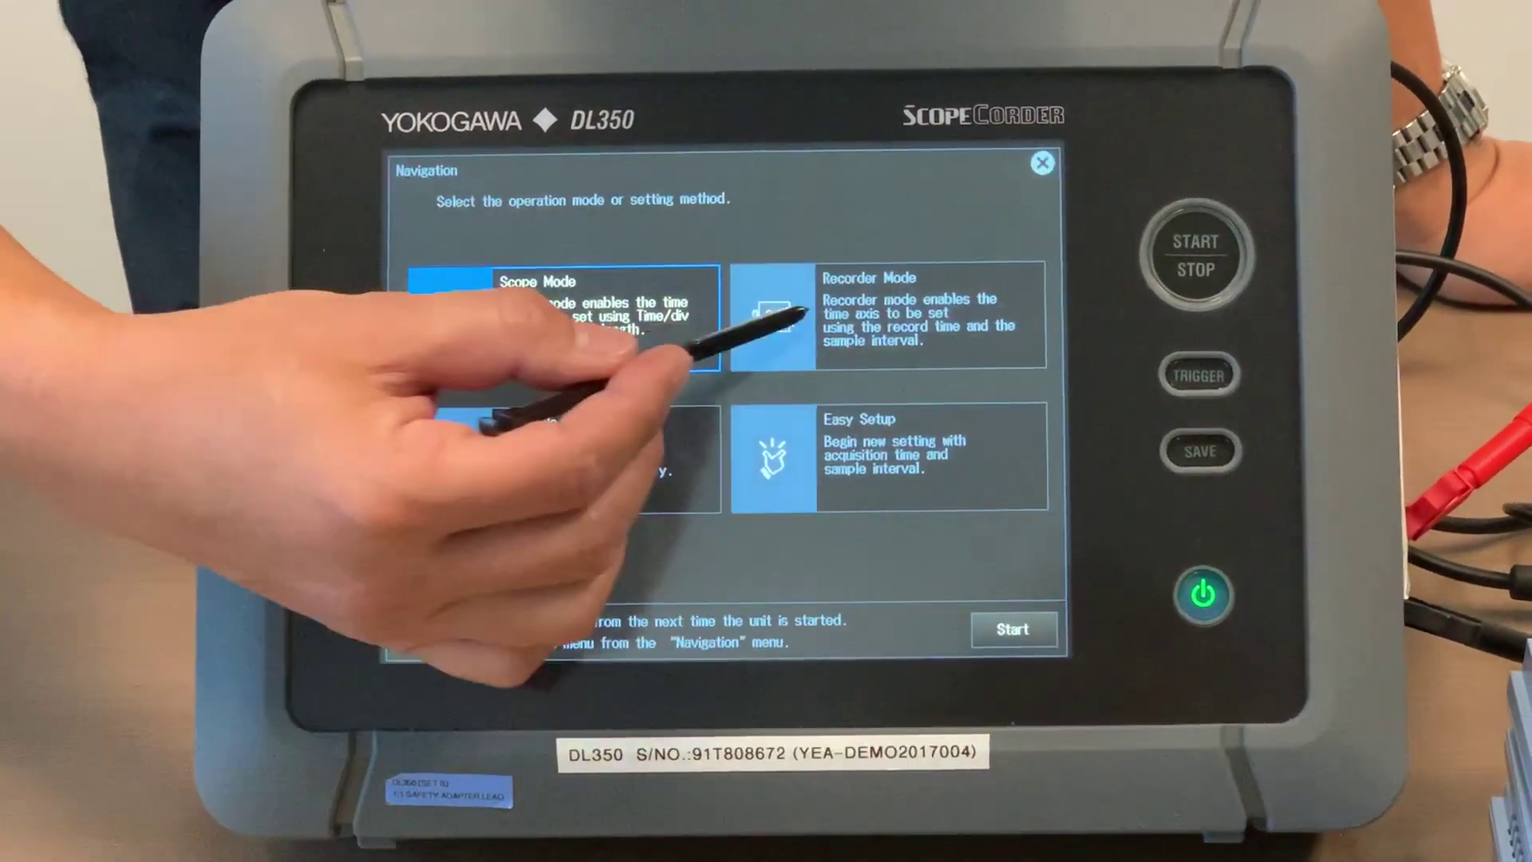
left_click(824, 309)
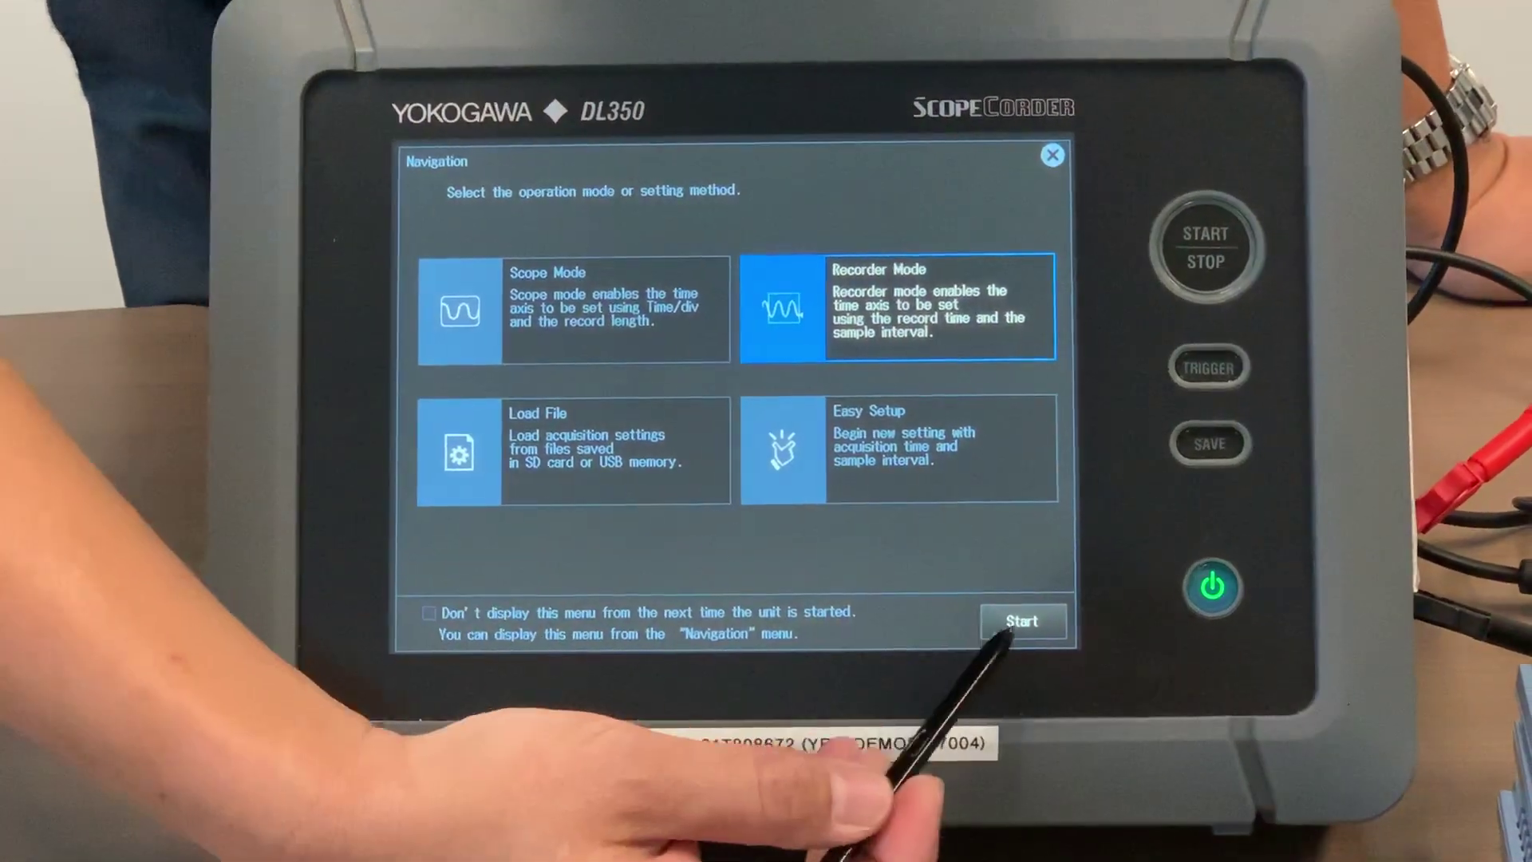
left_click(1019, 623)
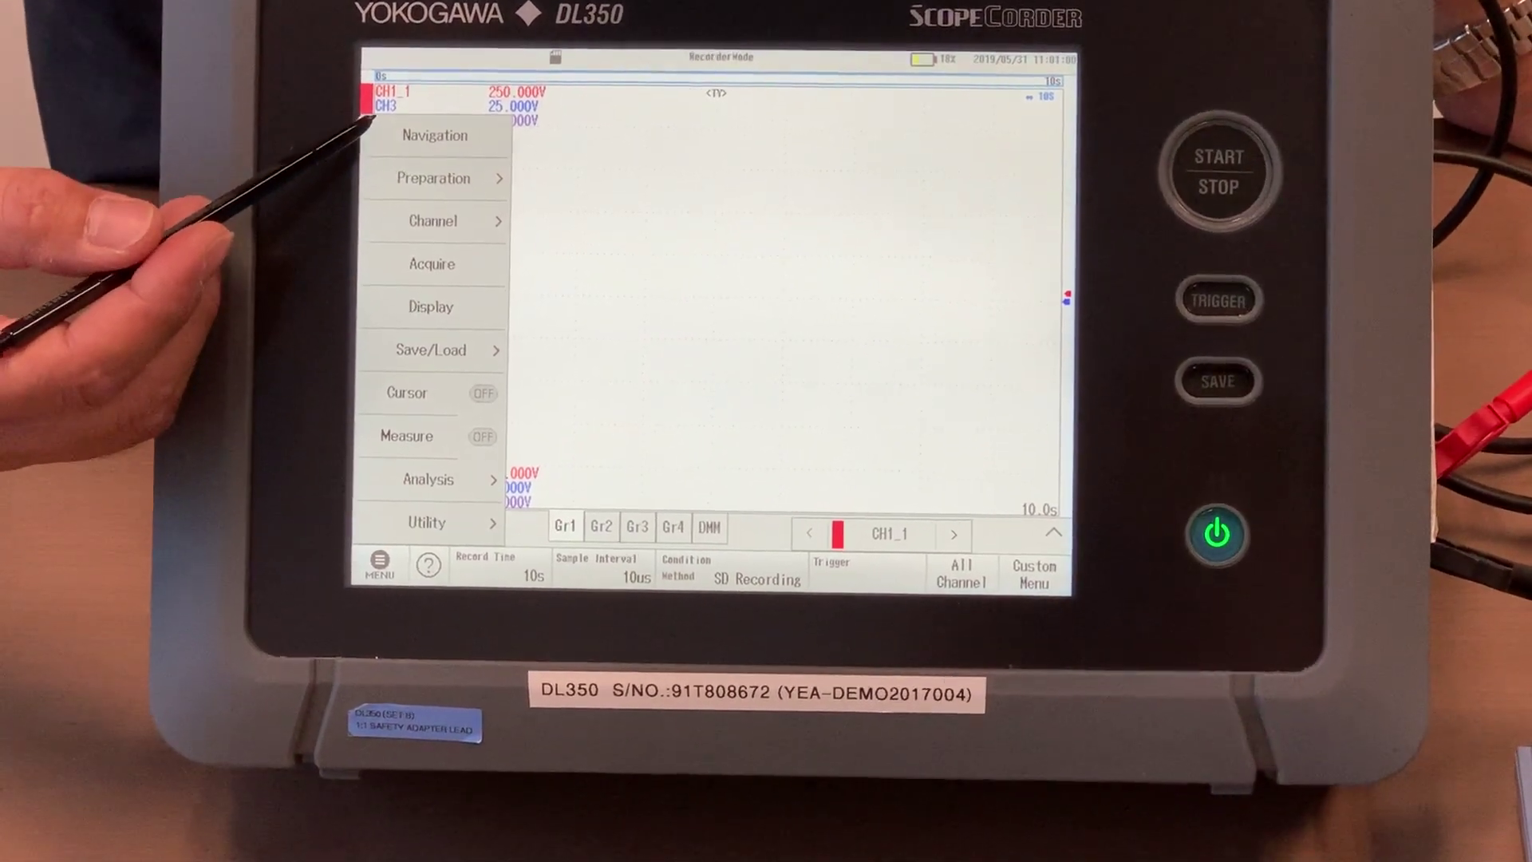
left_click(365, 135)
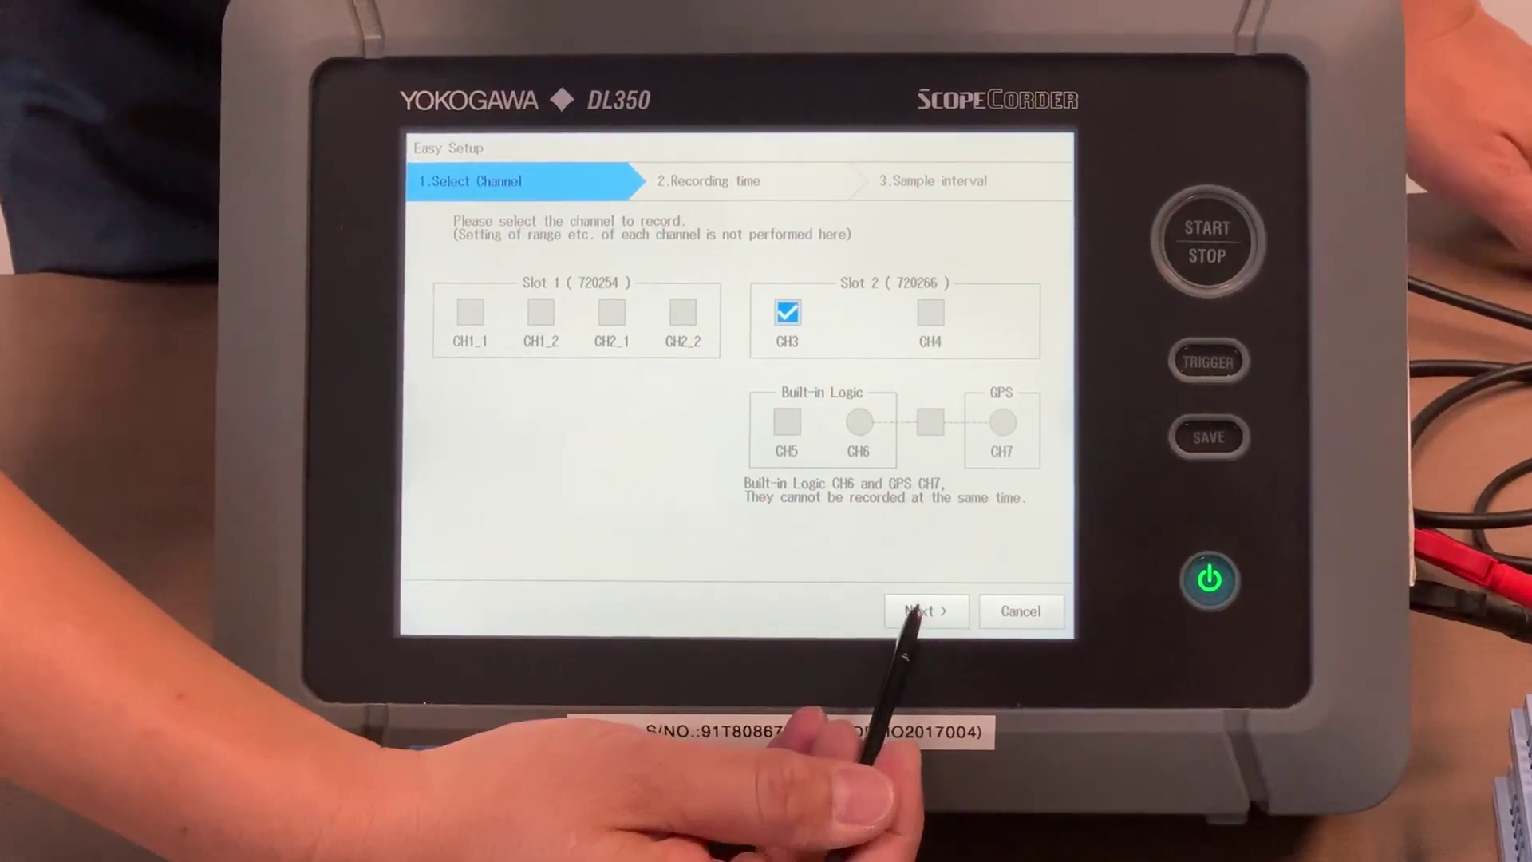
- Set the Easy Setup recording time to 10 seconds
left_click(912, 611)
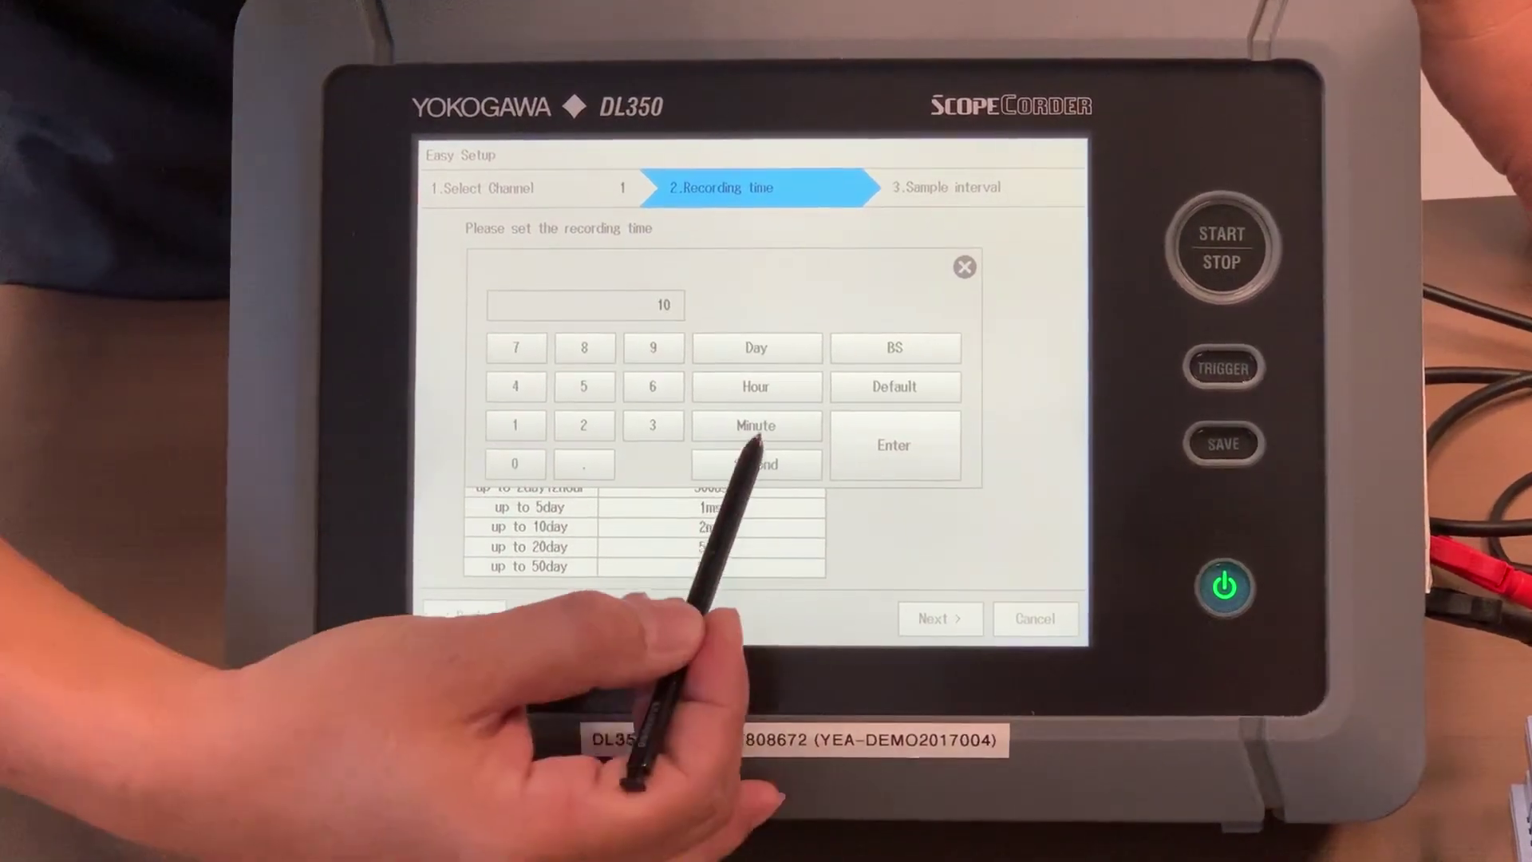
left_click(719, 467)
left_click(893, 439)
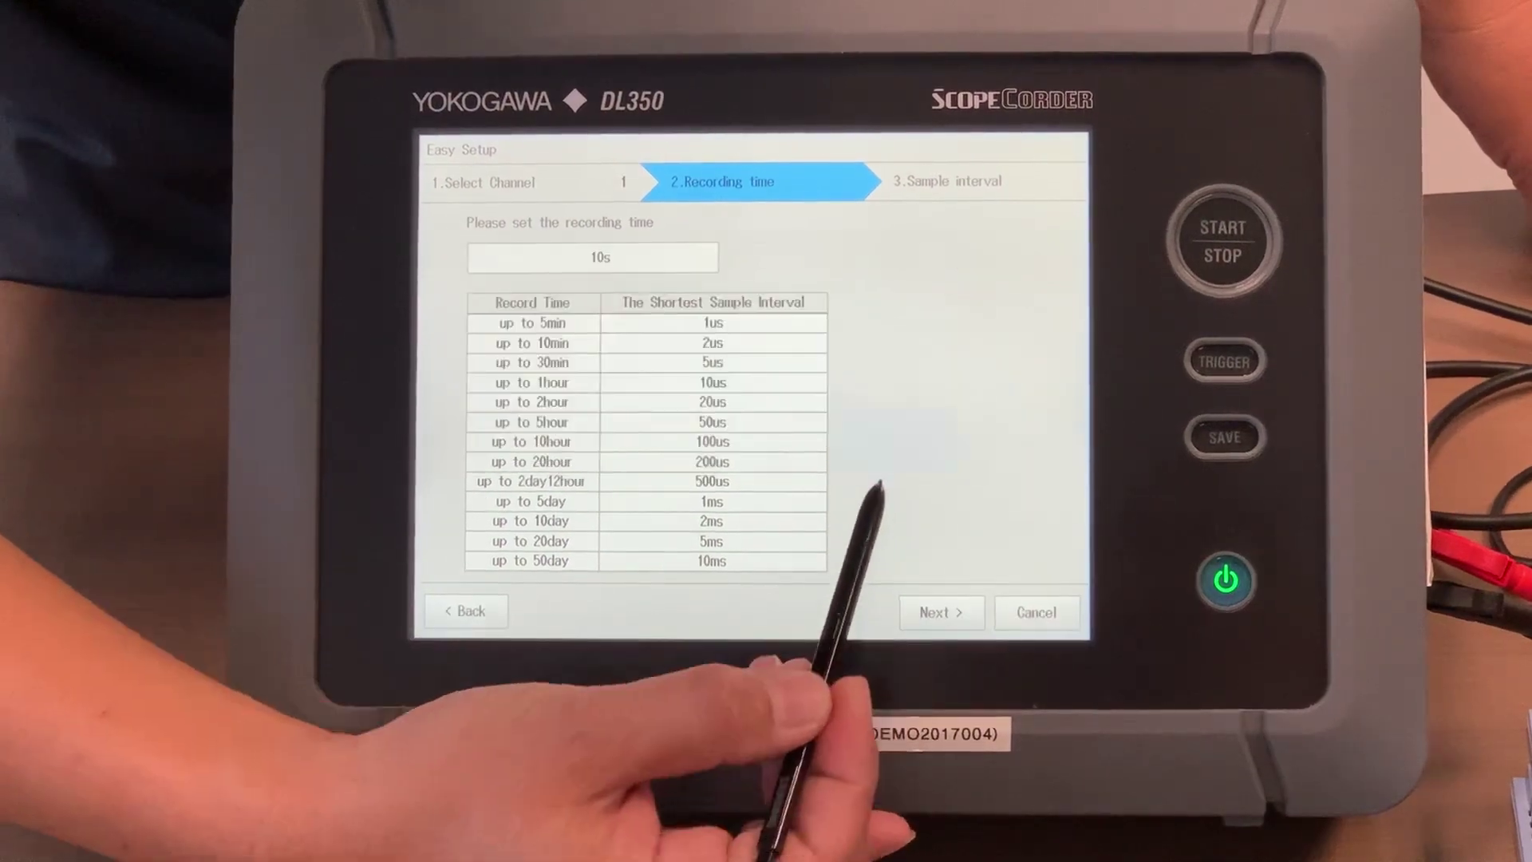
- Choose a 10ms sample interval from the Sample interval dropdown
left_click(923, 613)
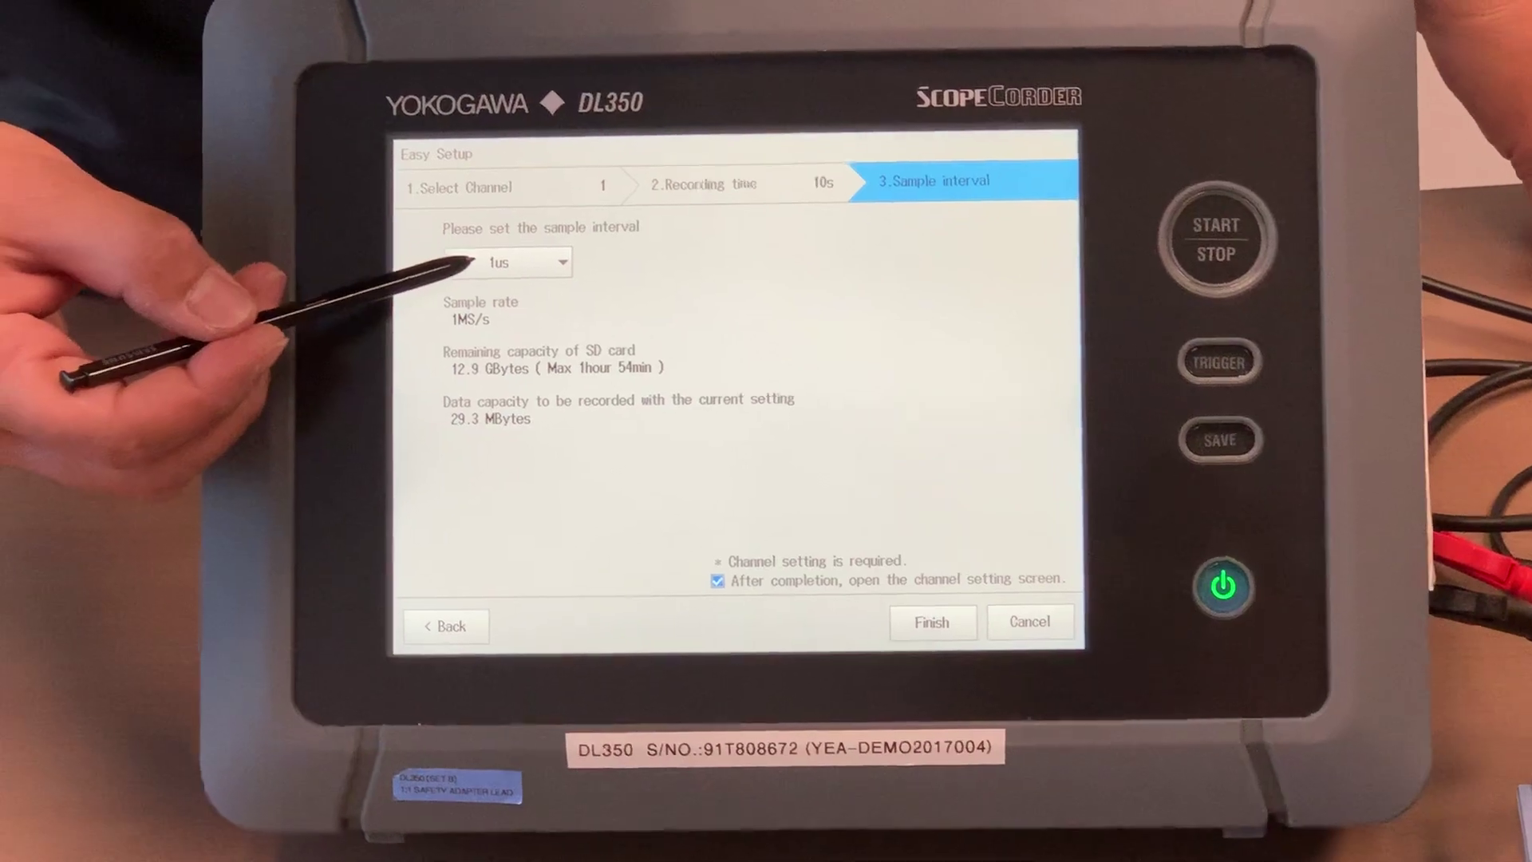
left_click(503, 250)
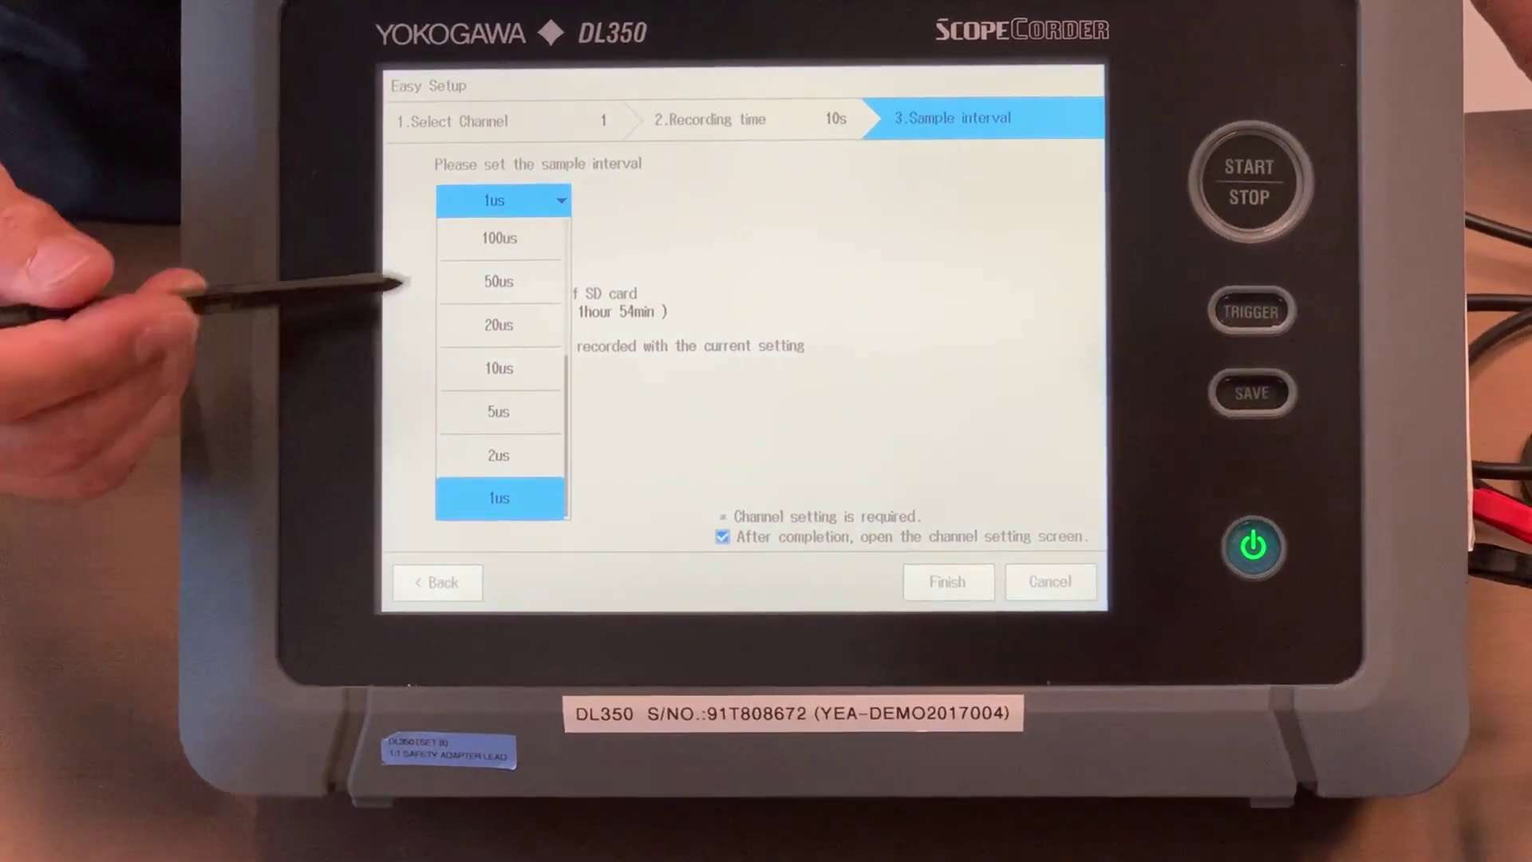
left_click_drag(503, 269, 425, 429)
left_click_drag(419, 215, 419, 308)
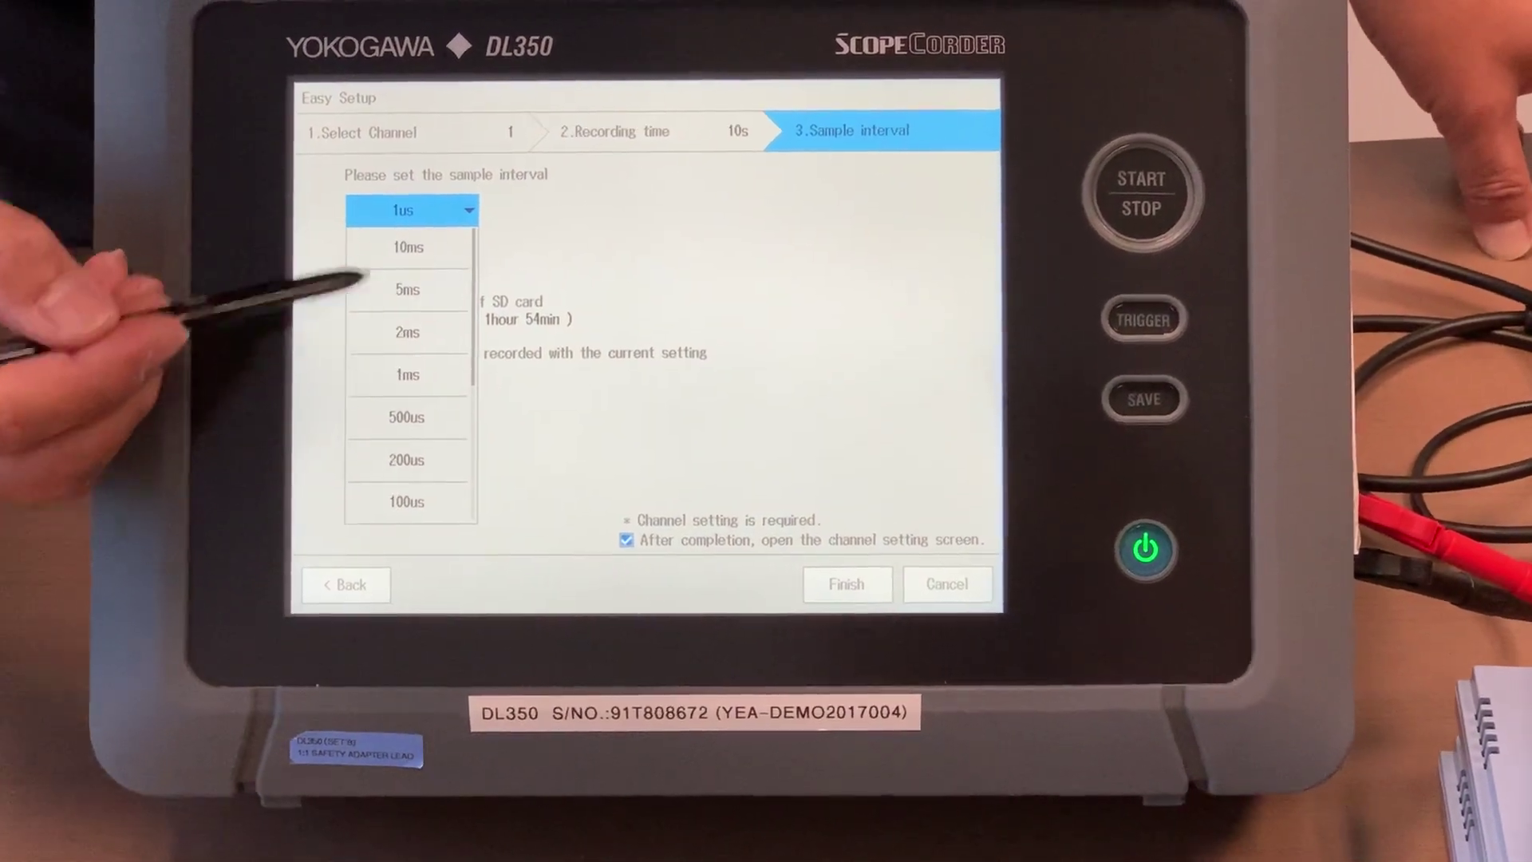
left_click(402, 249)
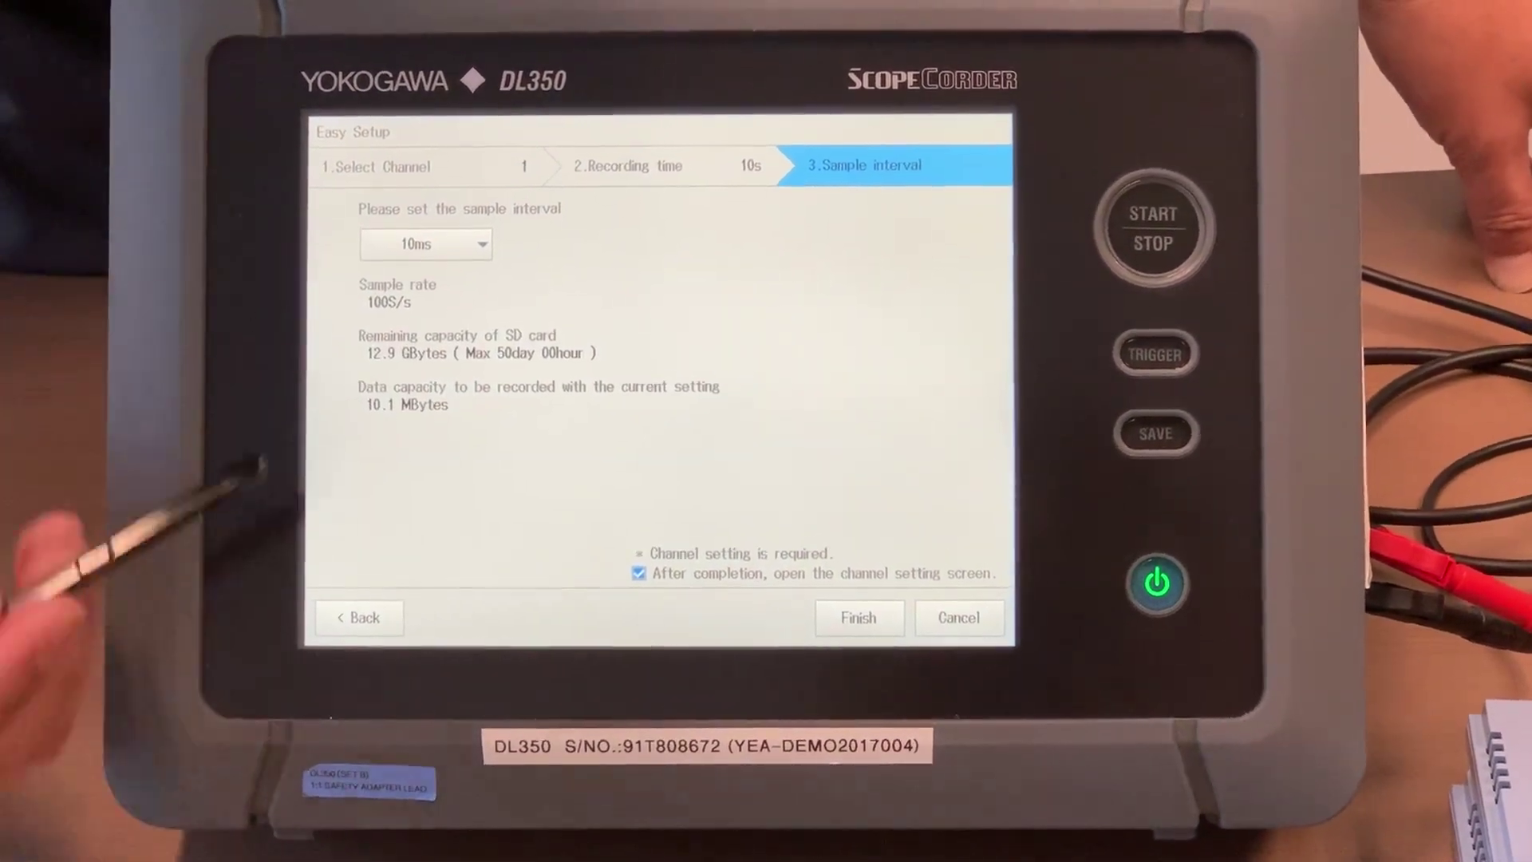
- Finish Easy Setup and set CH3 coupling to TC (Type K), then close All Channels Setup
left_click(861, 611)
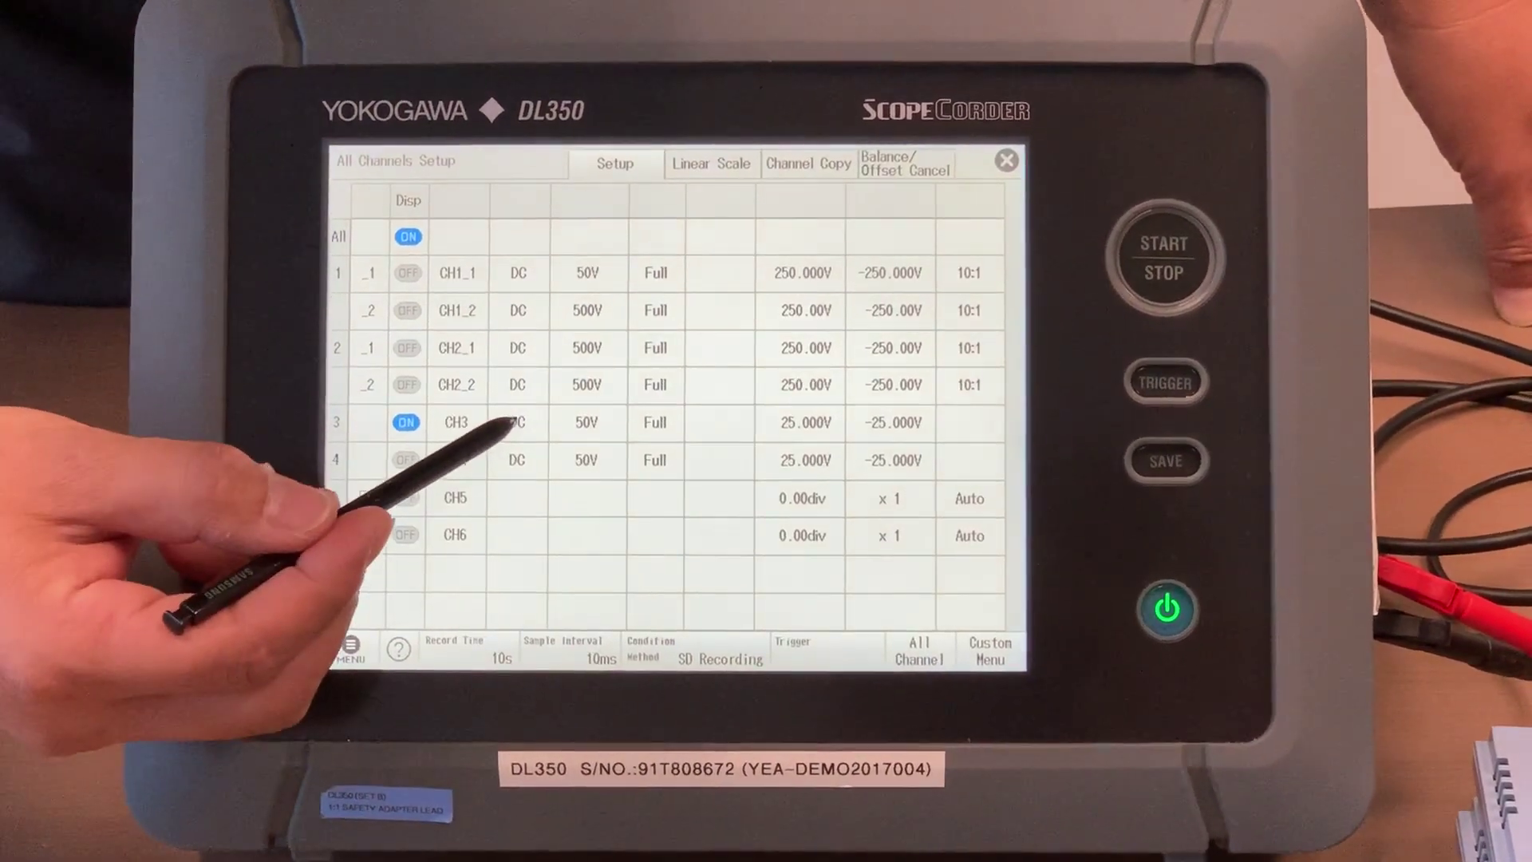
left_click(521, 424)
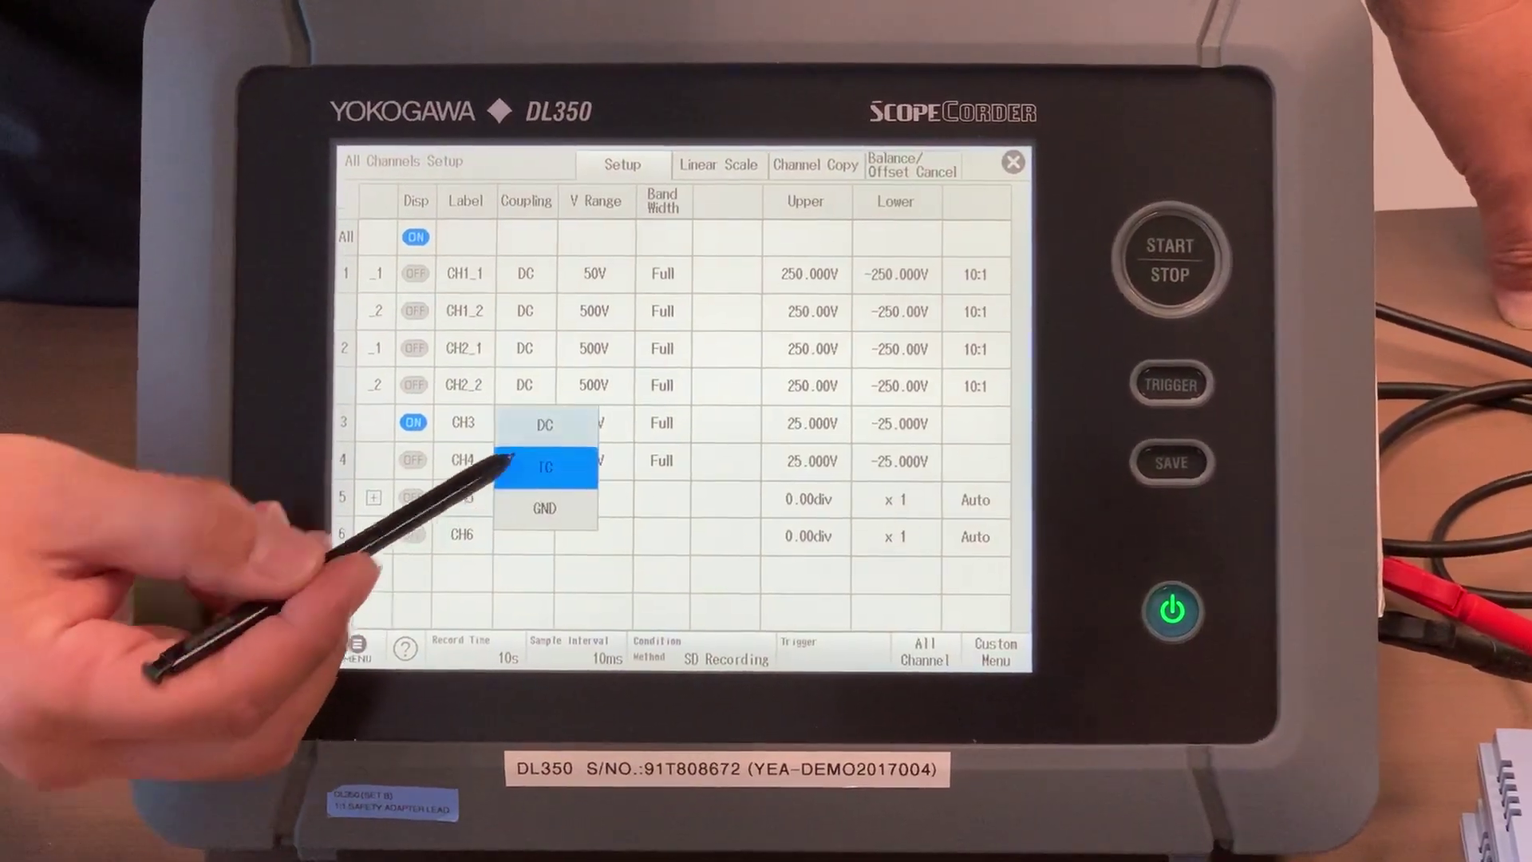
left_click(528, 468)
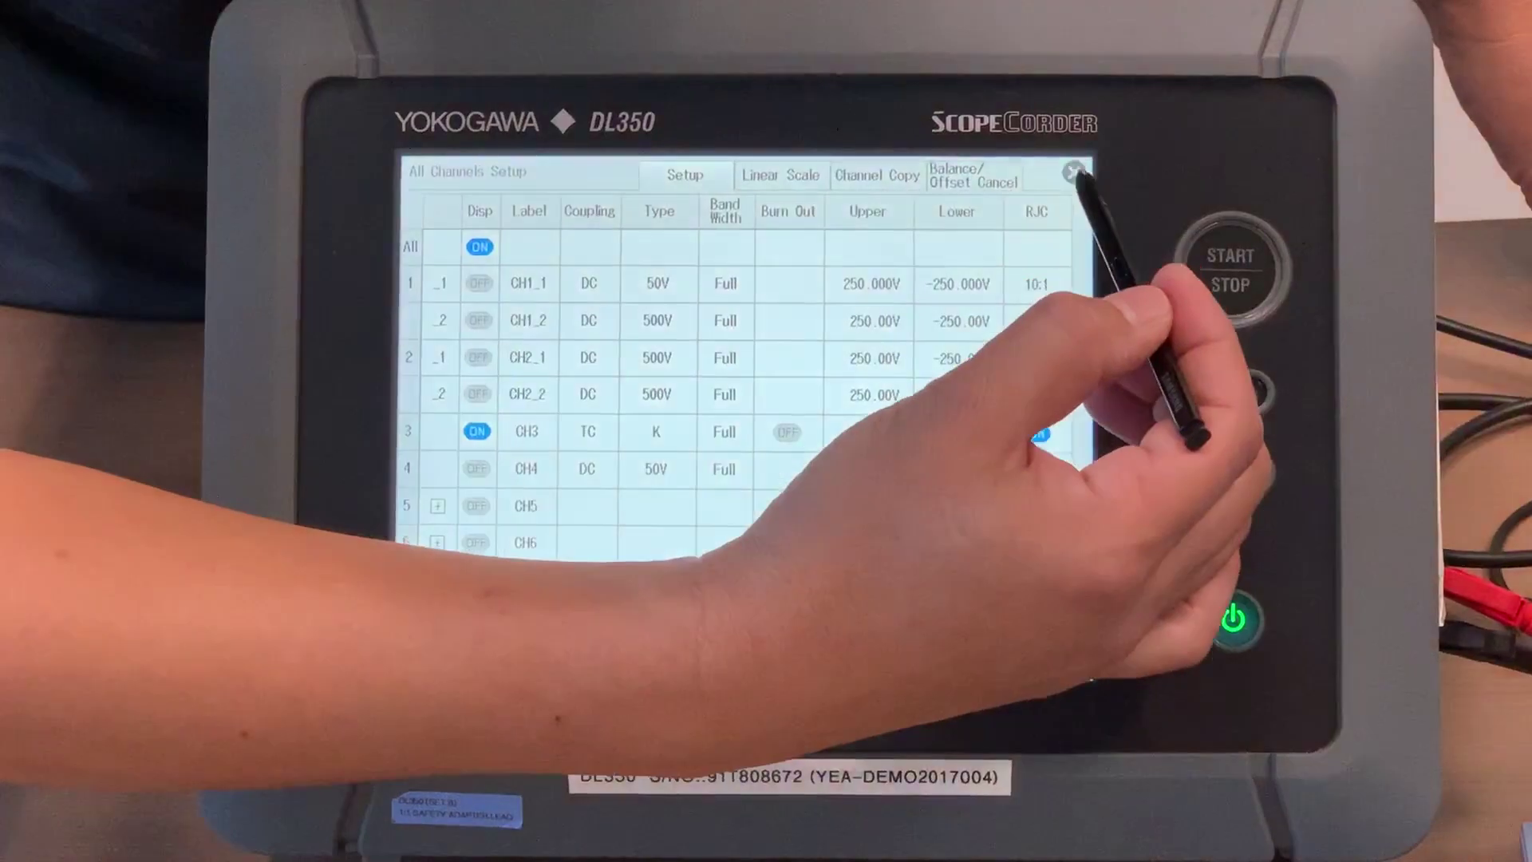
left_click(1075, 184)
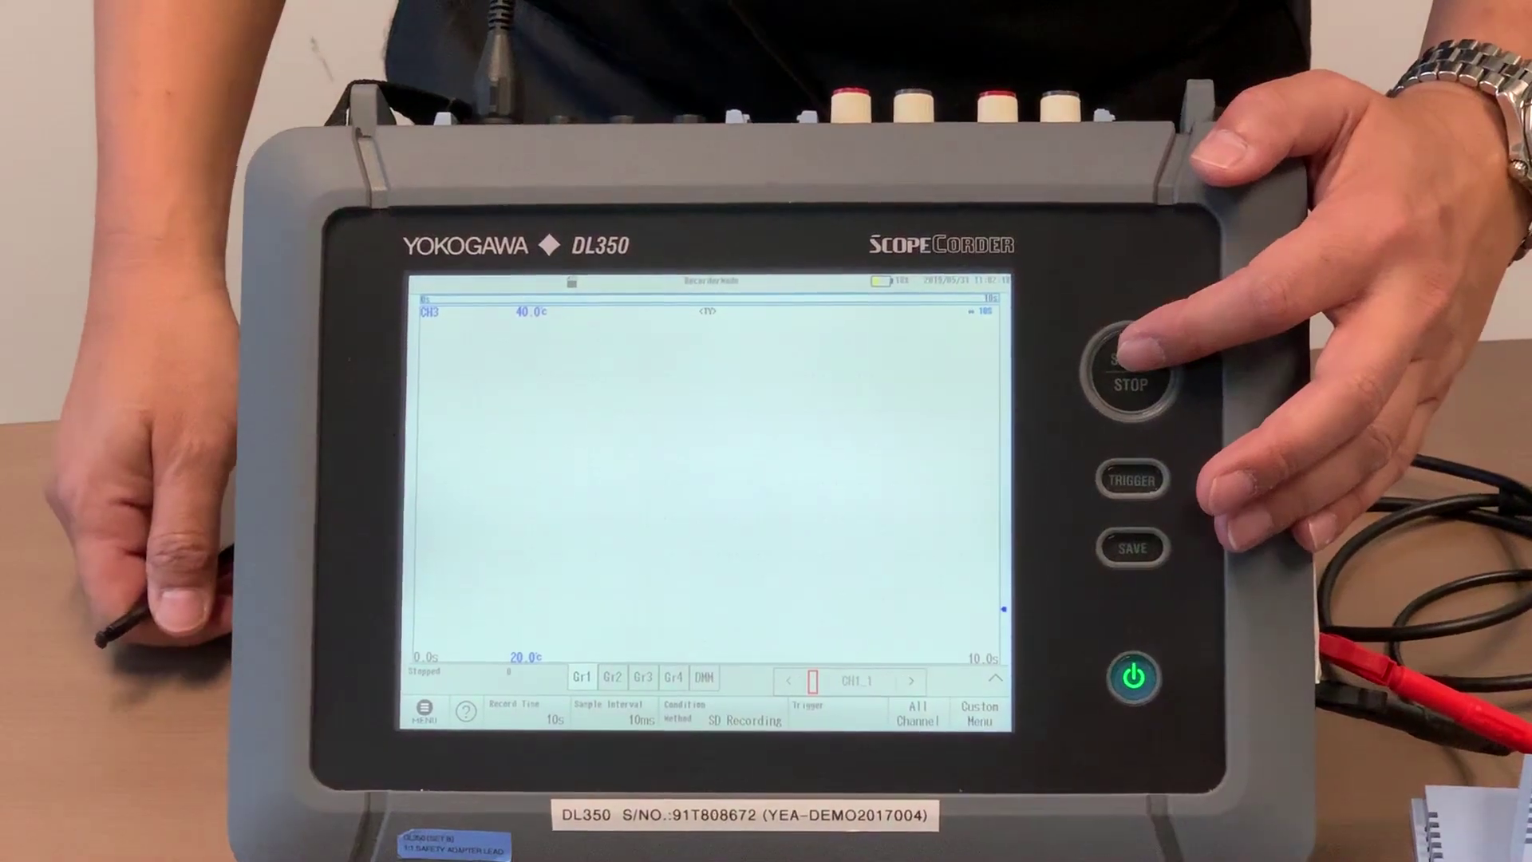
- Start the 10 s CH3 temperature recording to the SD card with START/STOP
left_click(1142, 348)
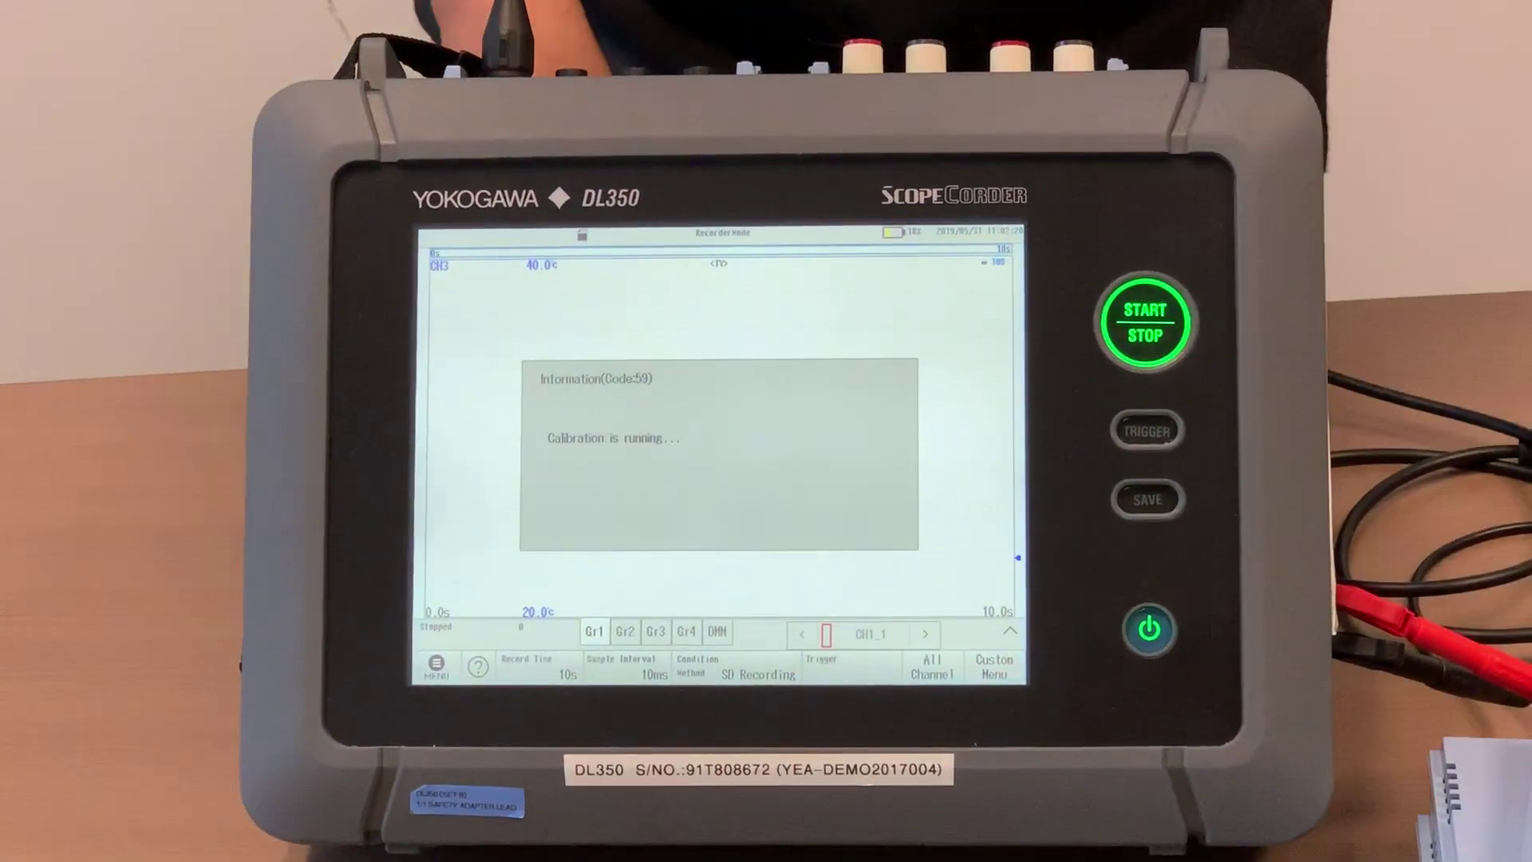